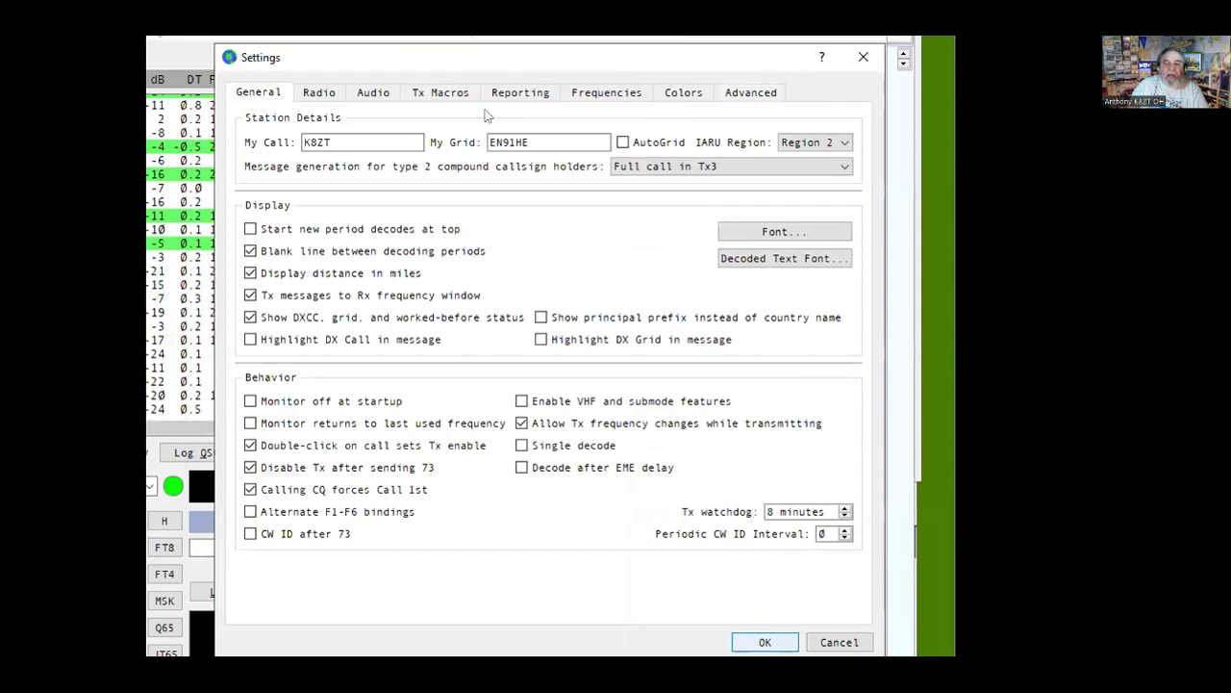
Enable the special operating activity for ARRL Field Day in the advanced settings and highlight the FD exchange.
{"action": "left_click", "coordinate": [739, 93]}
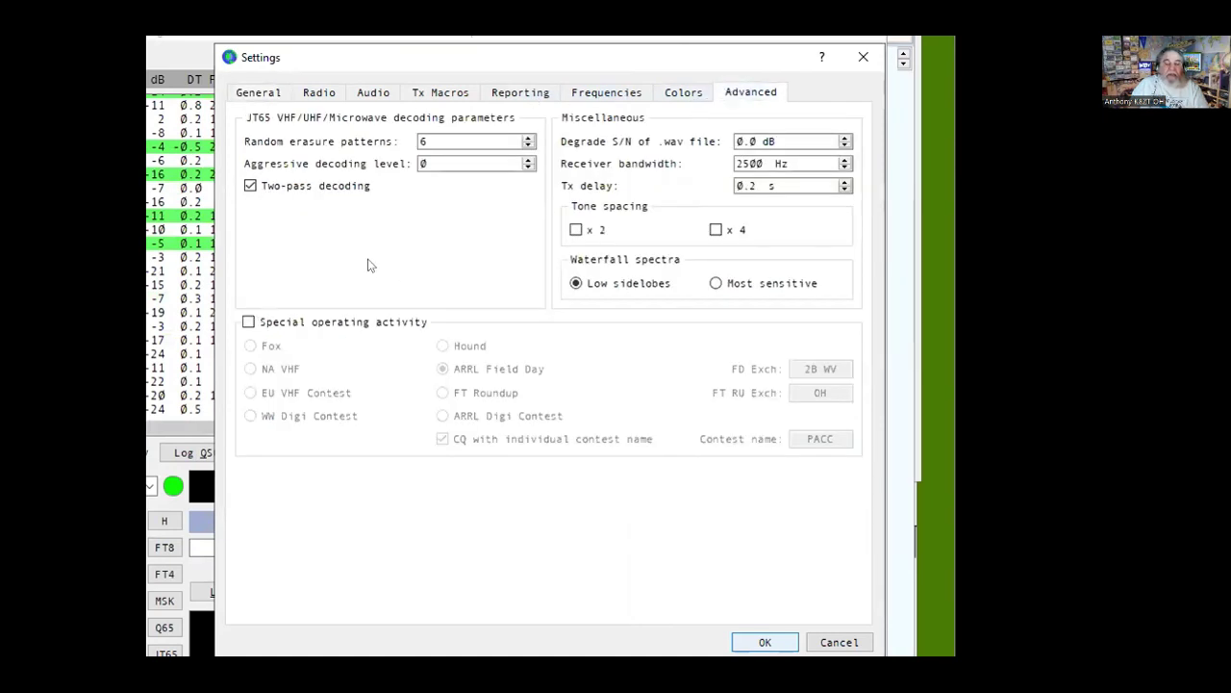
{"action": "mouse_move", "coordinate": [367, 265]}
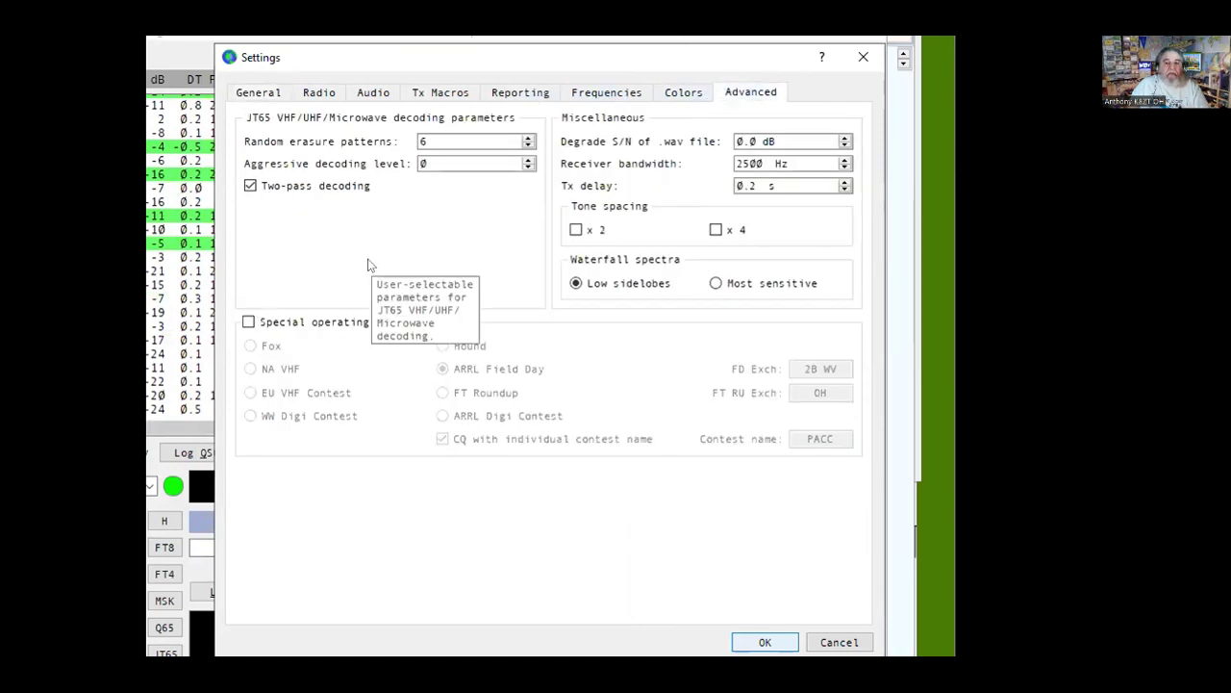
{"action": "left_click", "coordinate": [249, 322]}
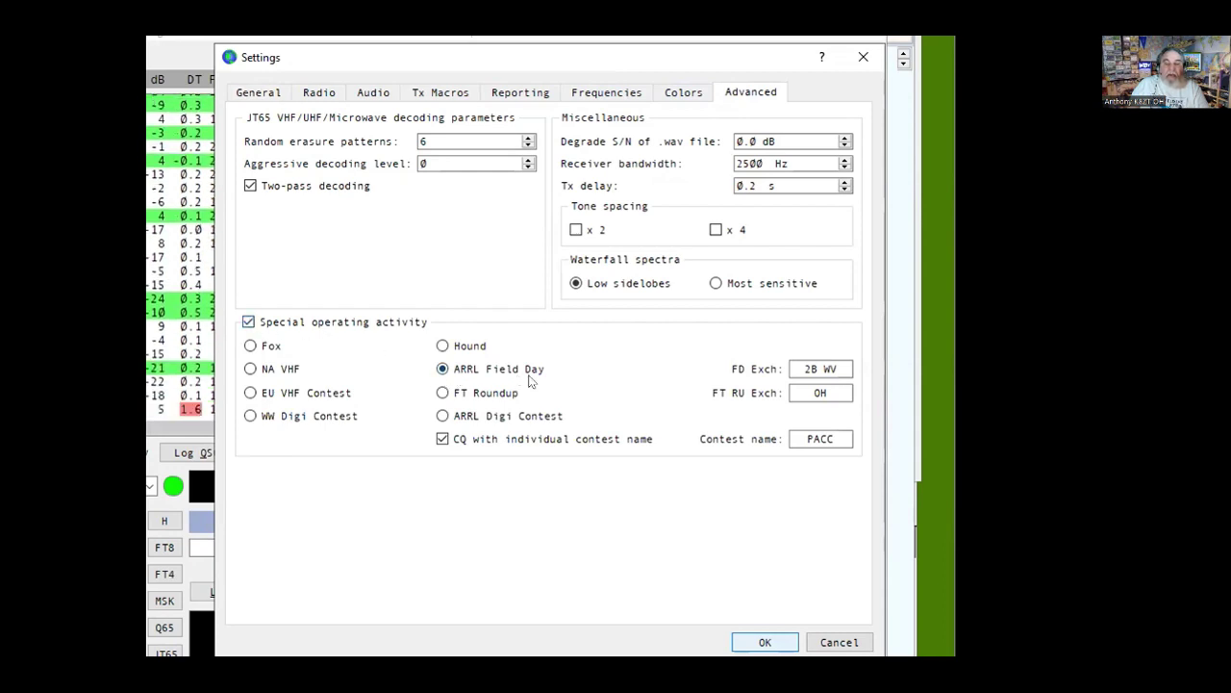
{"action": "left_click_drag", "start_coordinate": [798, 366], "coordinate": [839, 368]}
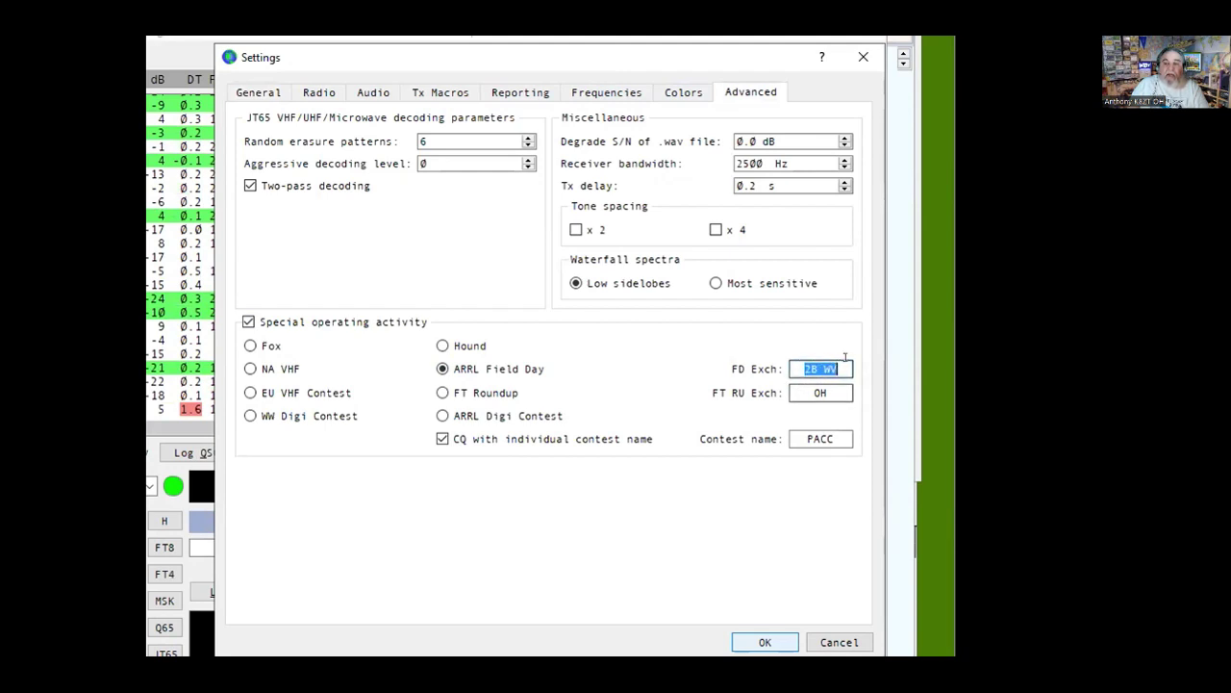
{"action": "key", "text": "End"}
{"action": "left_click_drag", "start_coordinate": [843, 357], "coordinate": [789, 355]}
{"action": "left_click", "coordinate": [800, 359]}
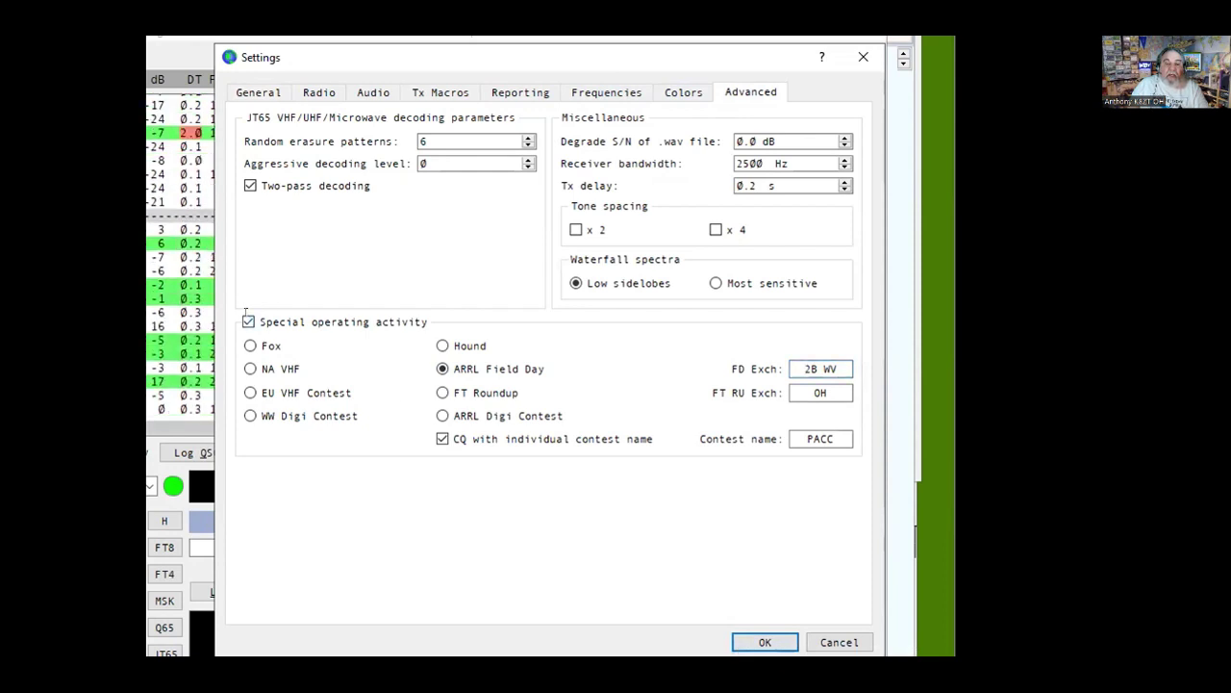
Turn off the special operating activity and accept the settings.
{"action": "left_click", "coordinate": [249, 321]}
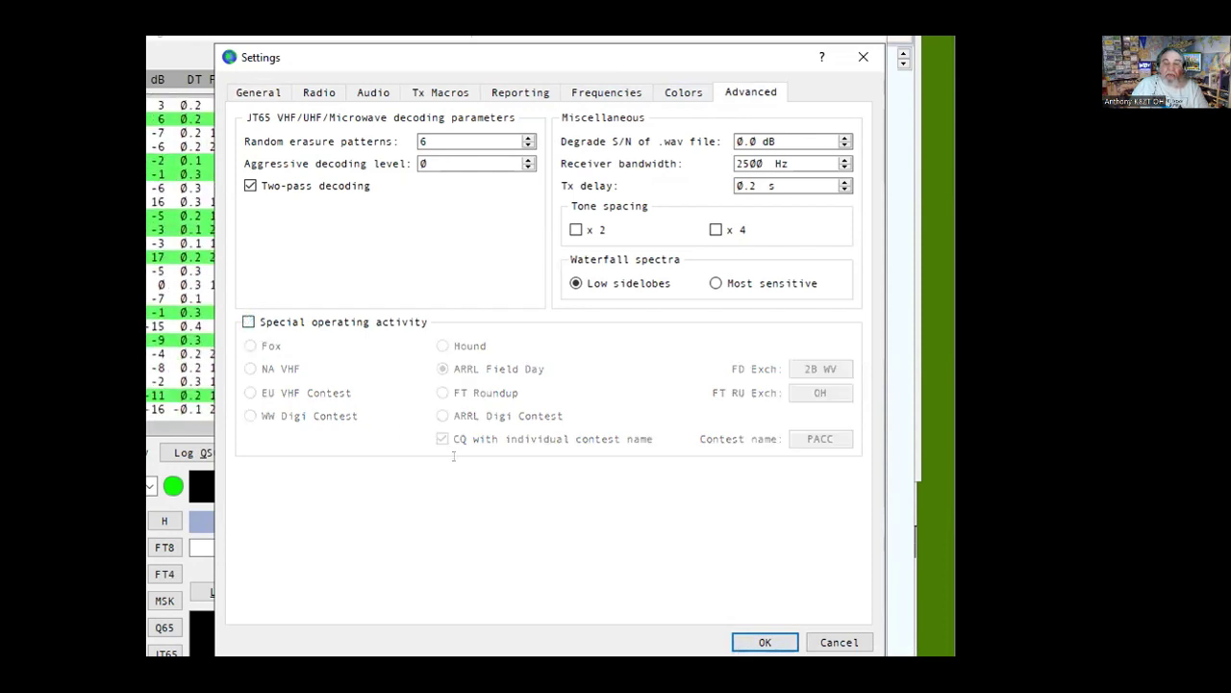
{"action": "left_click", "coordinate": [758, 637]}
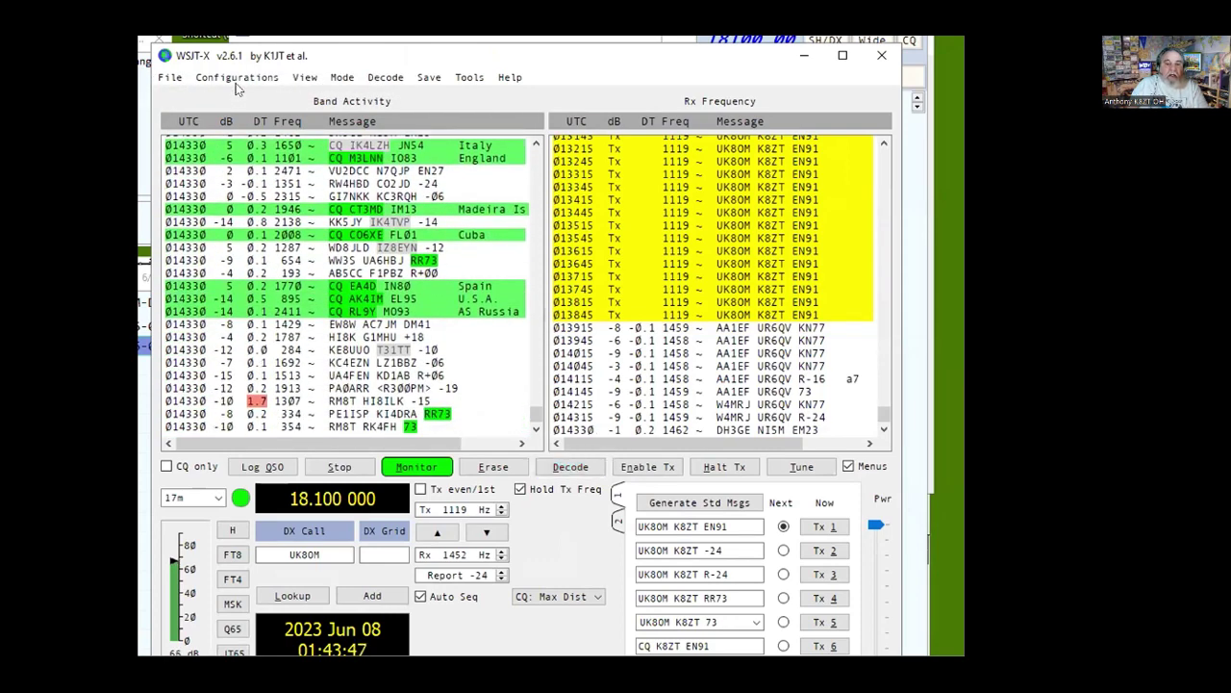
View wsjtx_log.adi from the WSJT-X log directory in a widened WordPad window, and close both the file and the folder.
{"action": "left_click", "coordinate": [173, 80]}
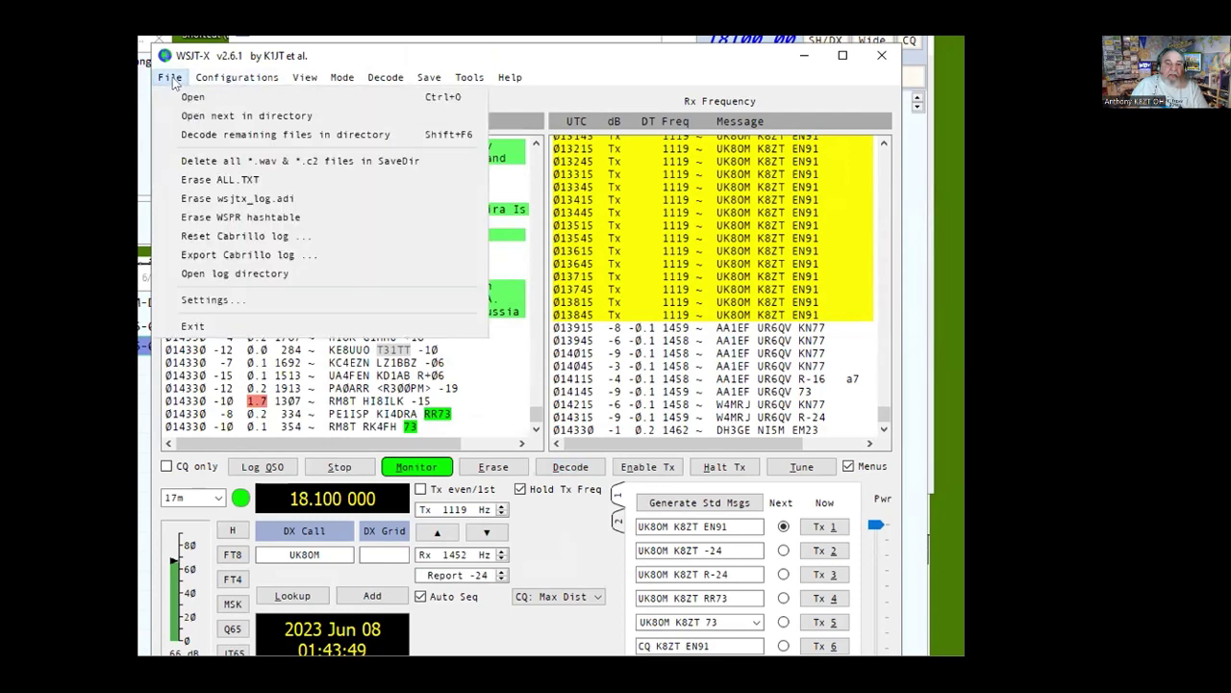
{"action": "left_click", "coordinate": [214, 270]}
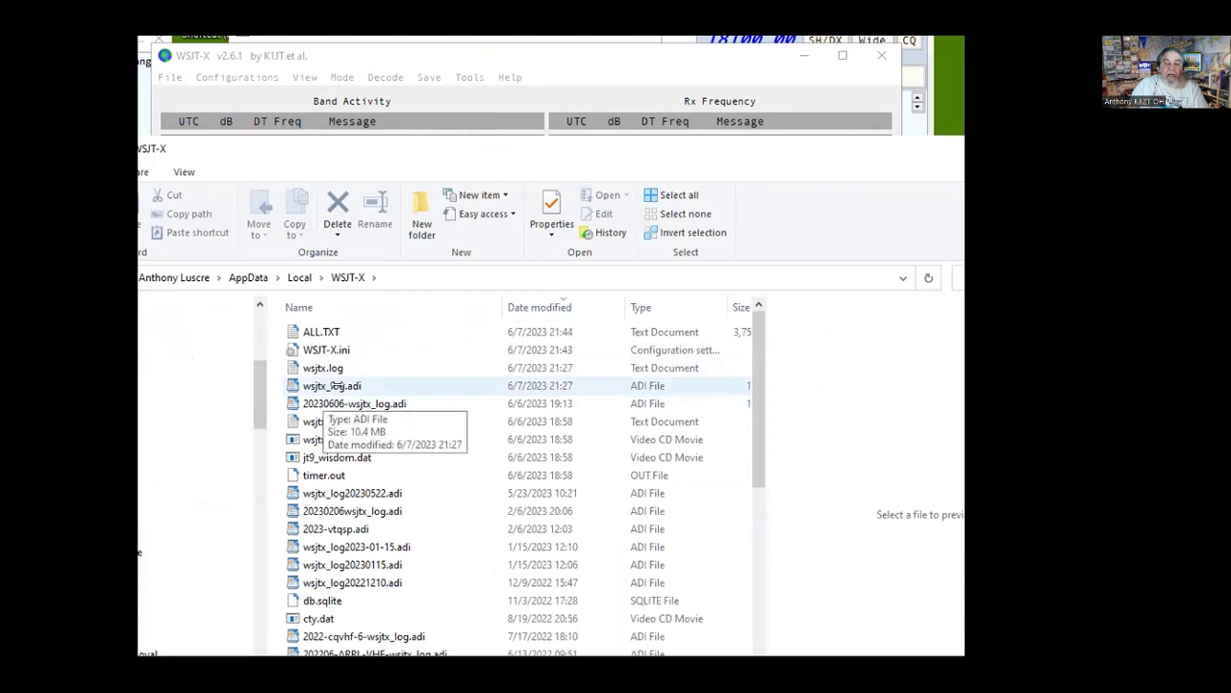
{"action": "double_click", "coordinate": [336, 385]}
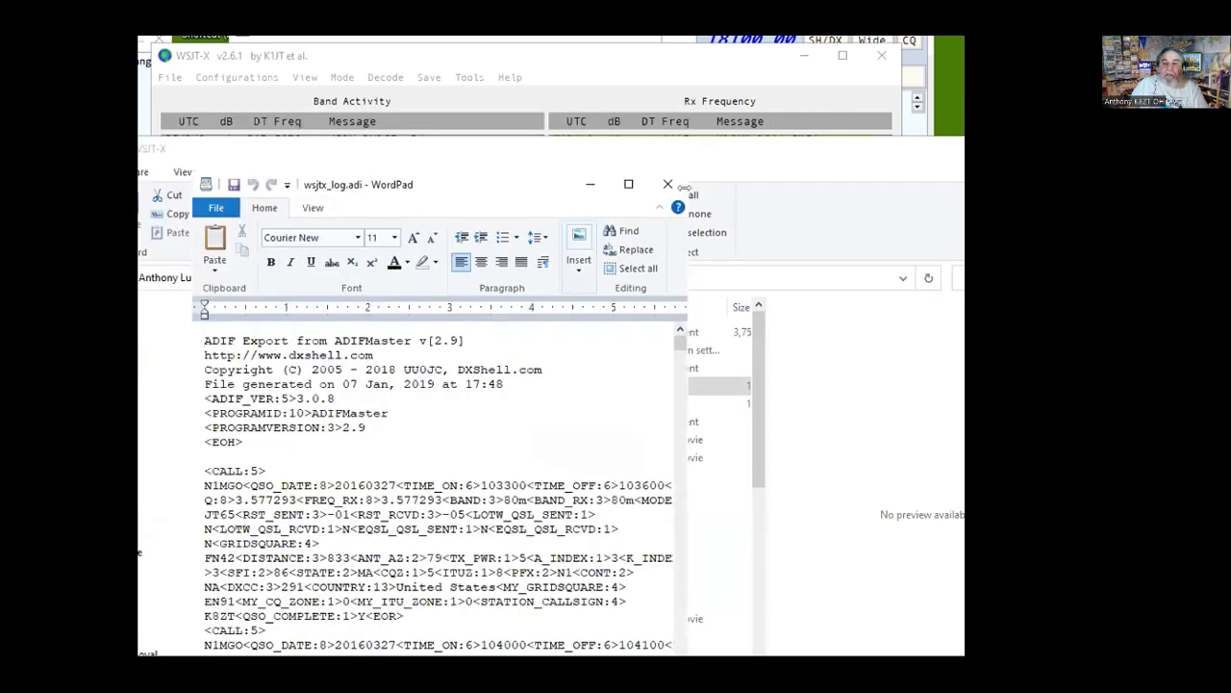
{"action": "left_click_drag", "start_coordinate": [682, 181], "coordinate": [892, 183]}
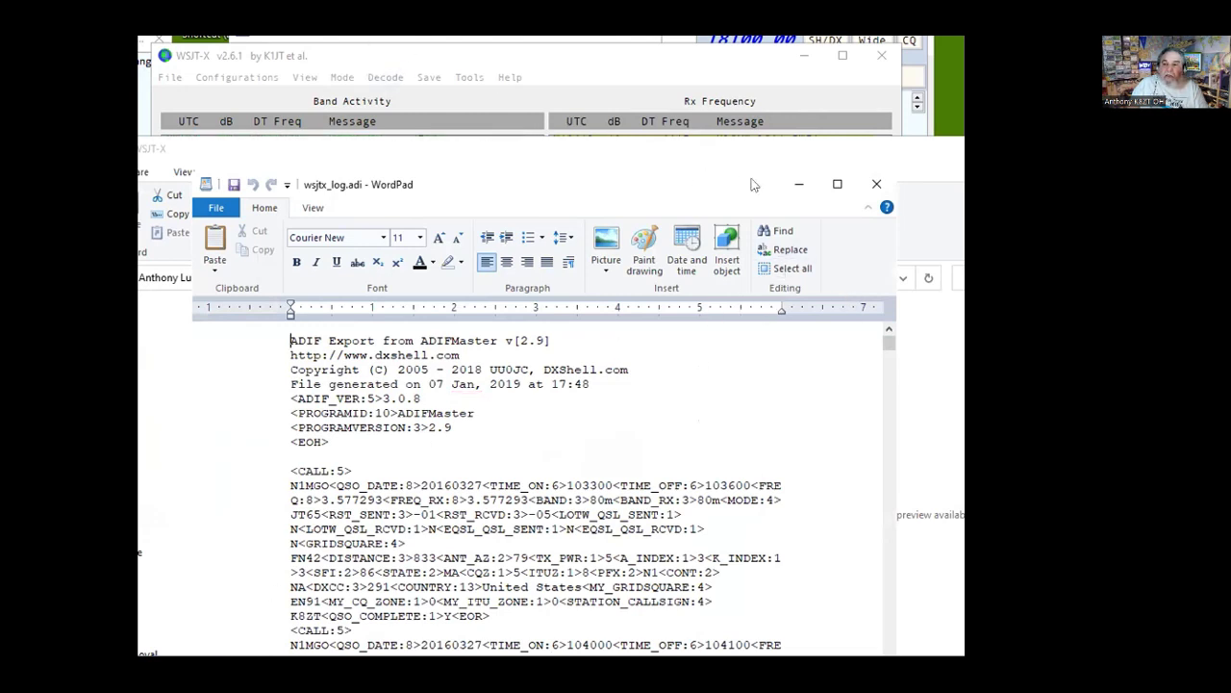
{"action": "left_click", "coordinate": [871, 187]}
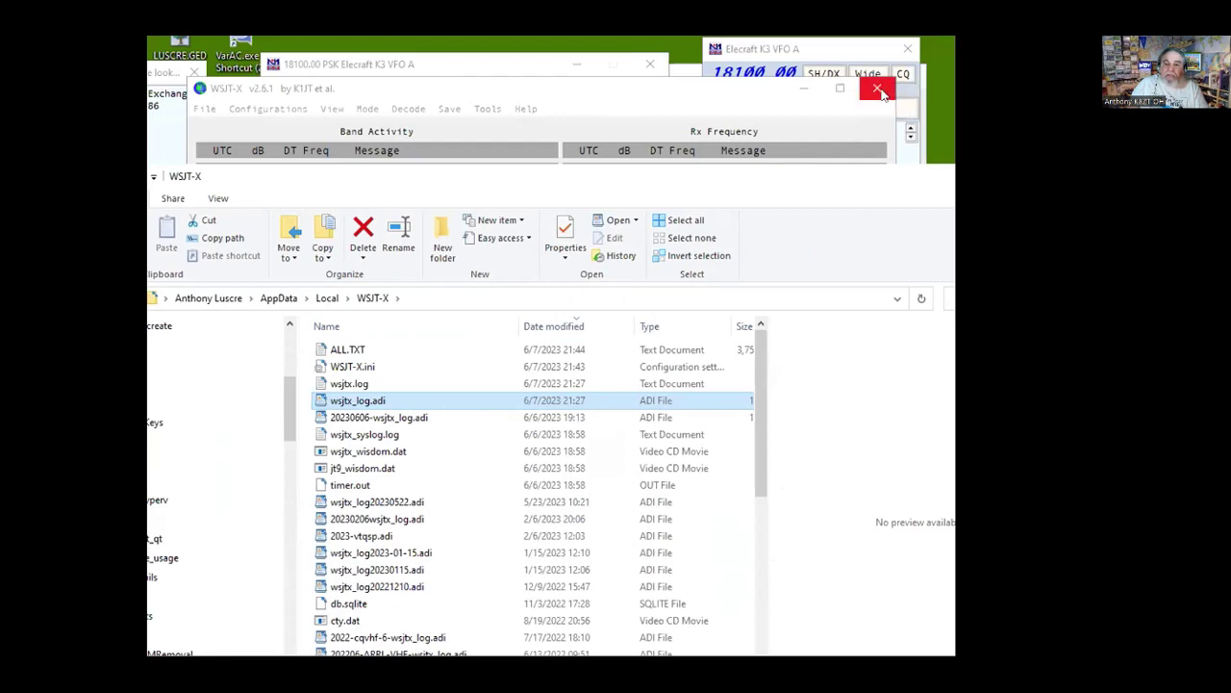
{"action": "left_click_drag", "start_coordinate": [838, 177], "coordinate": [770, 171]}
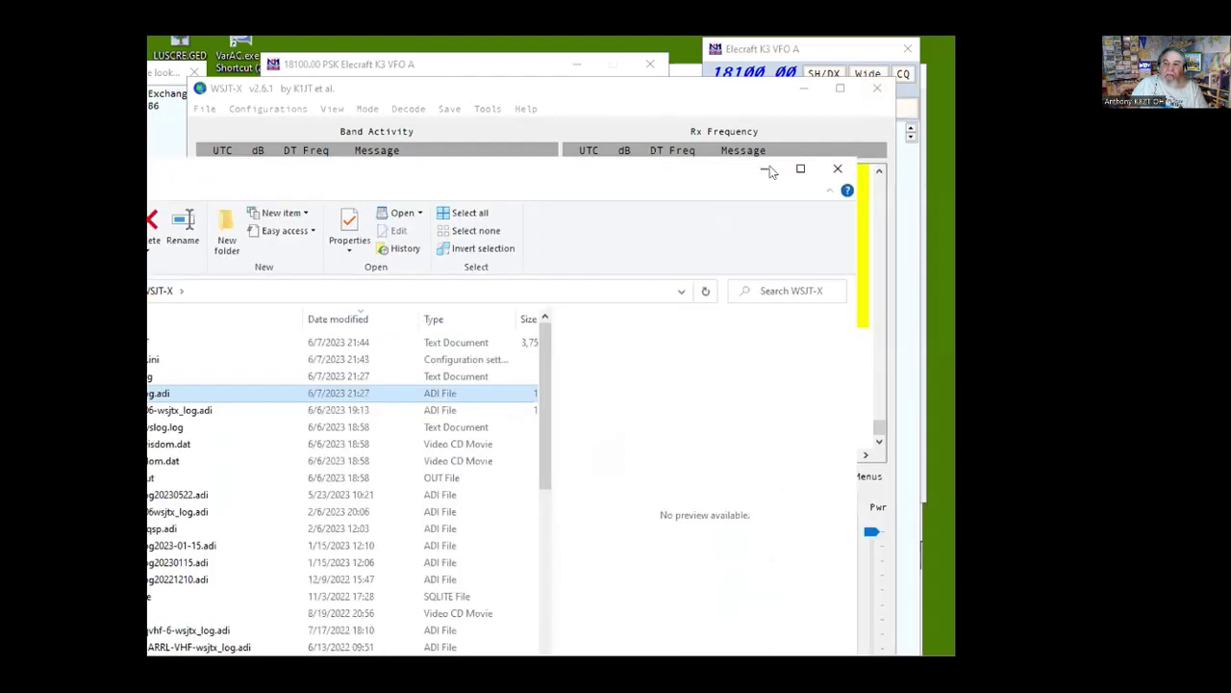
{"action": "left_click", "coordinate": [837, 169]}
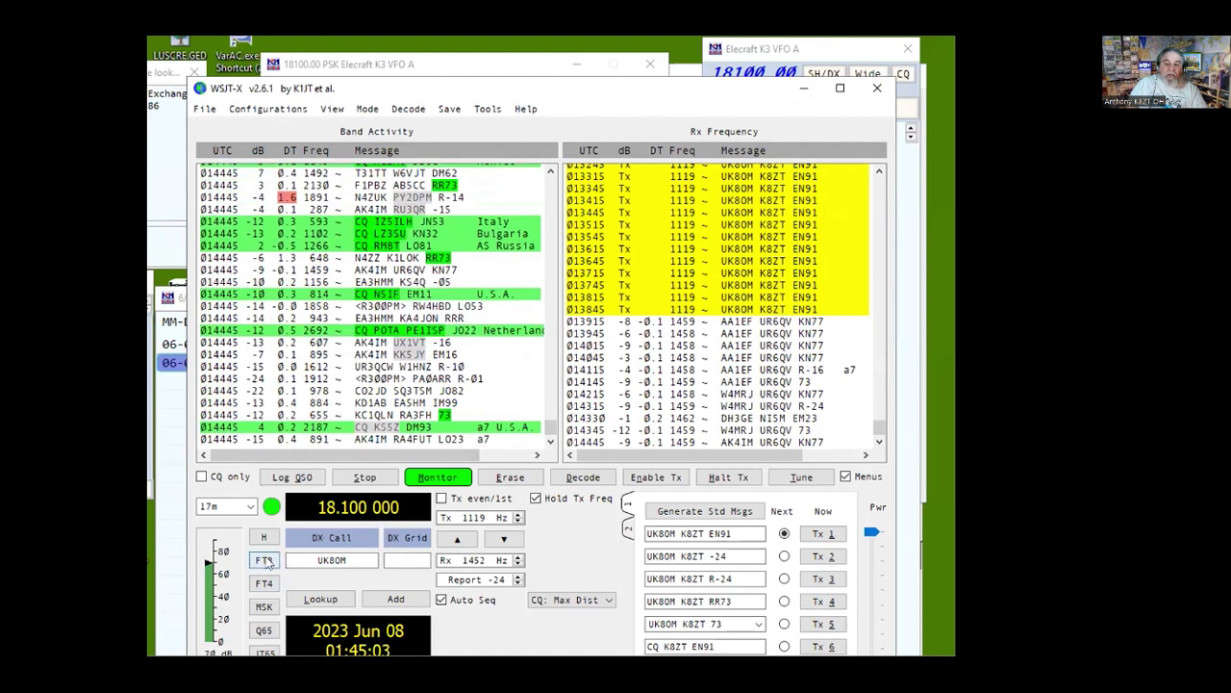
Switch to the N1MM contest logger and examine the call field in the station information without saving.
{"action": "left_click", "coordinate": [804, 89]}
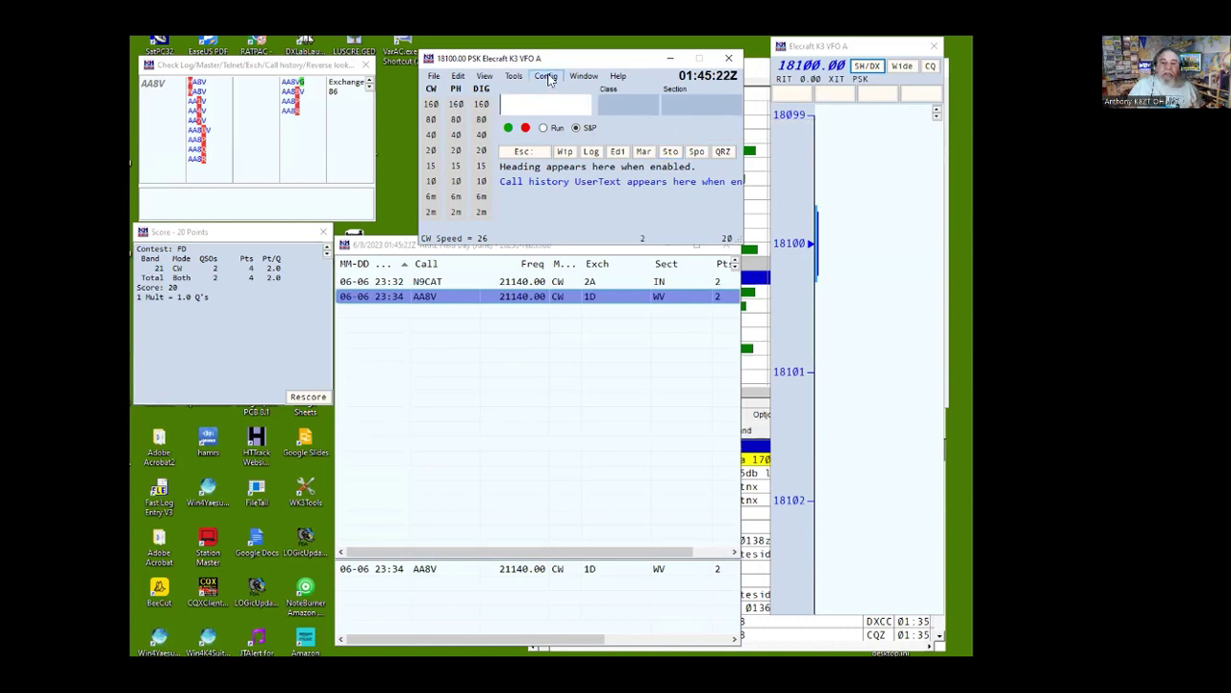
{"action": "left_click", "coordinate": [546, 76]}
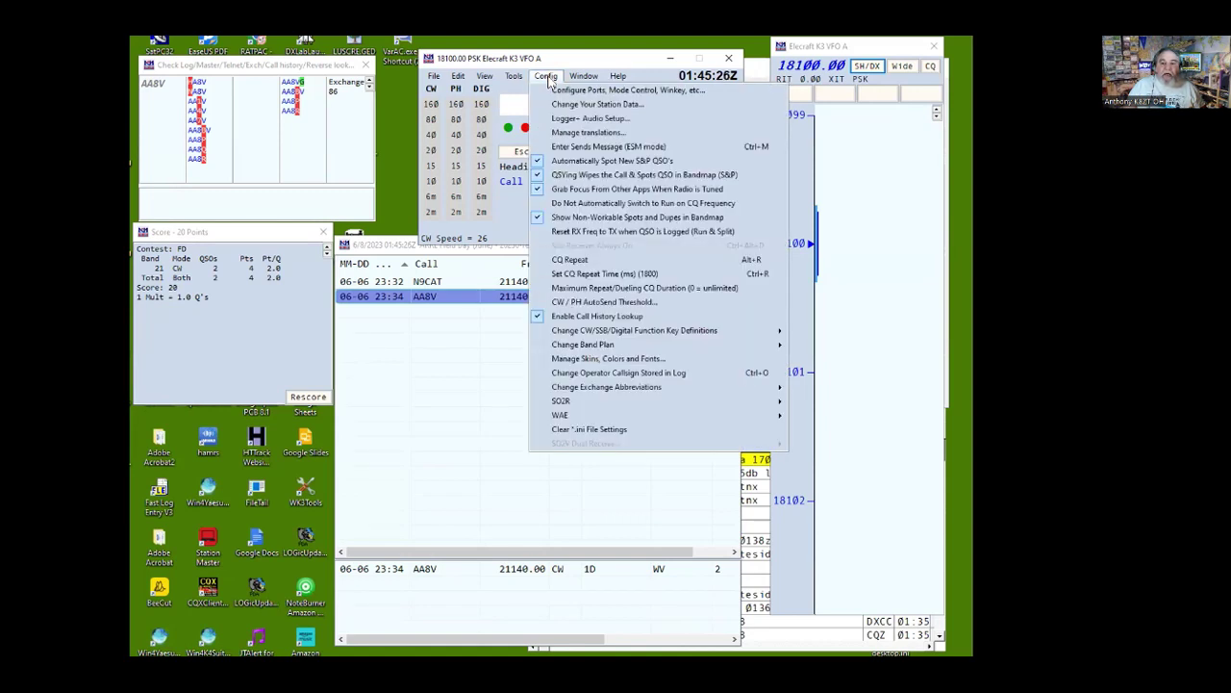
{"action": "left_click", "coordinate": [550, 104]}
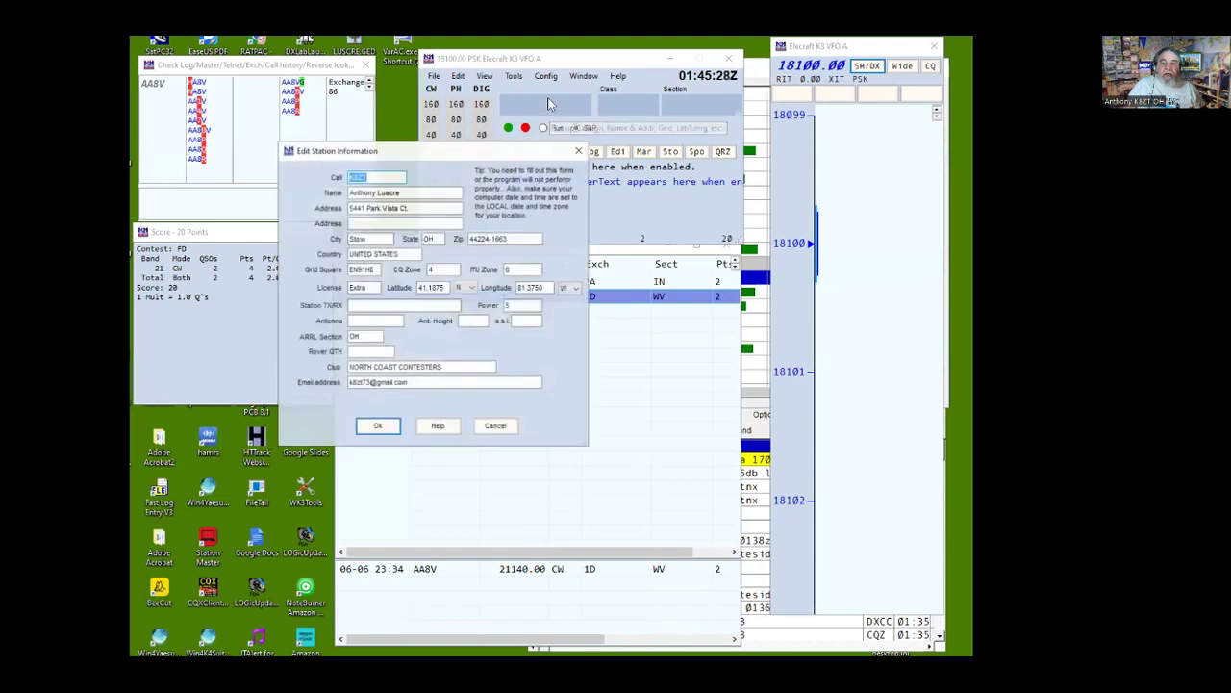
{"action": "left_click", "coordinate": [372, 173]}
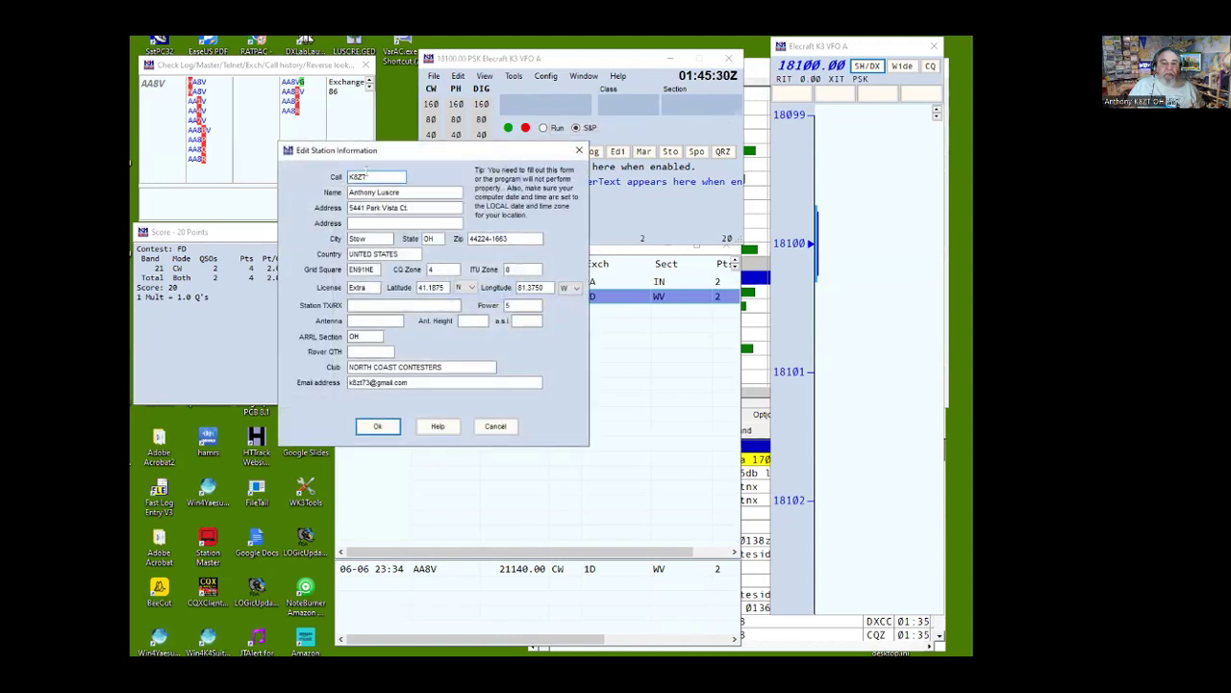
{"action": "left_click_drag", "start_coordinate": [367, 170], "coordinate": [327, 170]}
{"action": "left_click", "coordinate": [496, 427]}
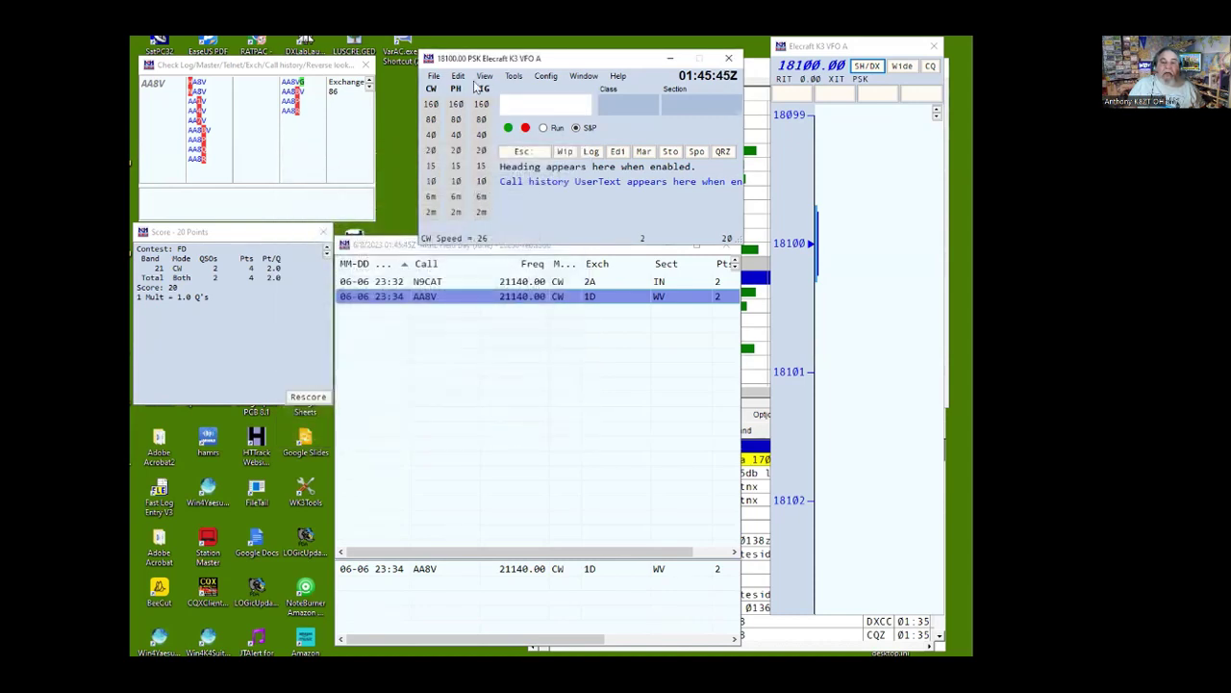
Examine the sent exchange and operators of the ARRL Field Day log in the existing log setup, and cancel the dialog.
{"action": "left_click", "coordinate": [437, 81]}
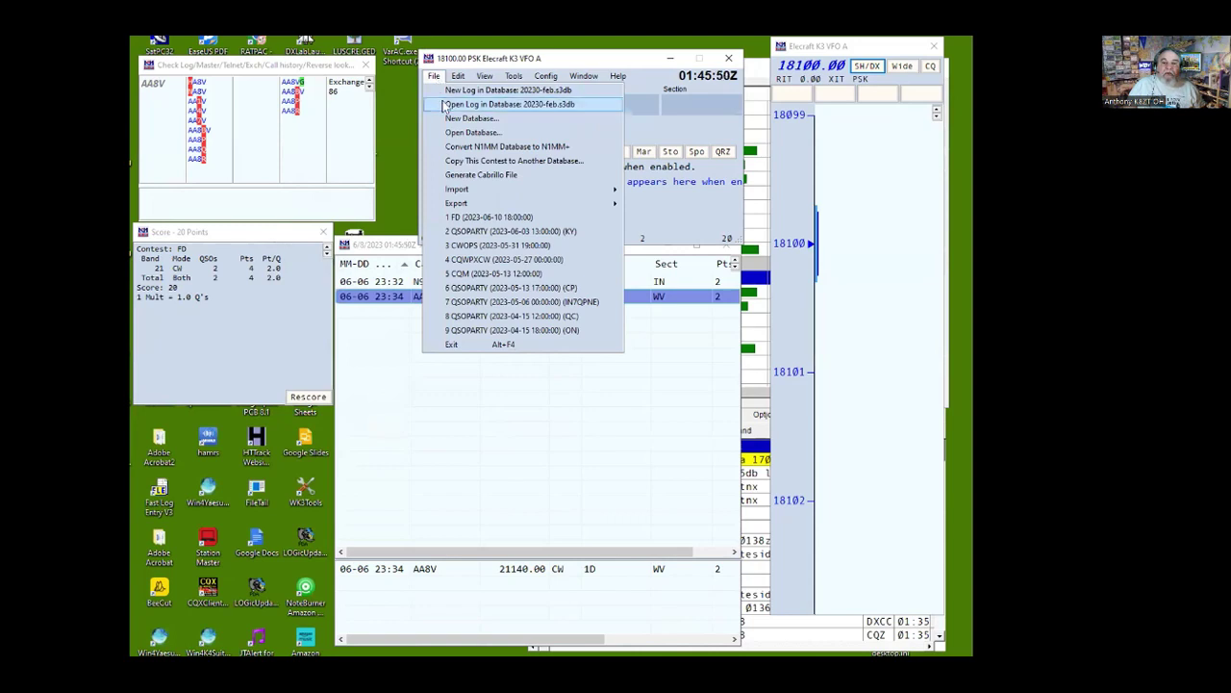
{"action": "left_click", "coordinate": [415, 142]}
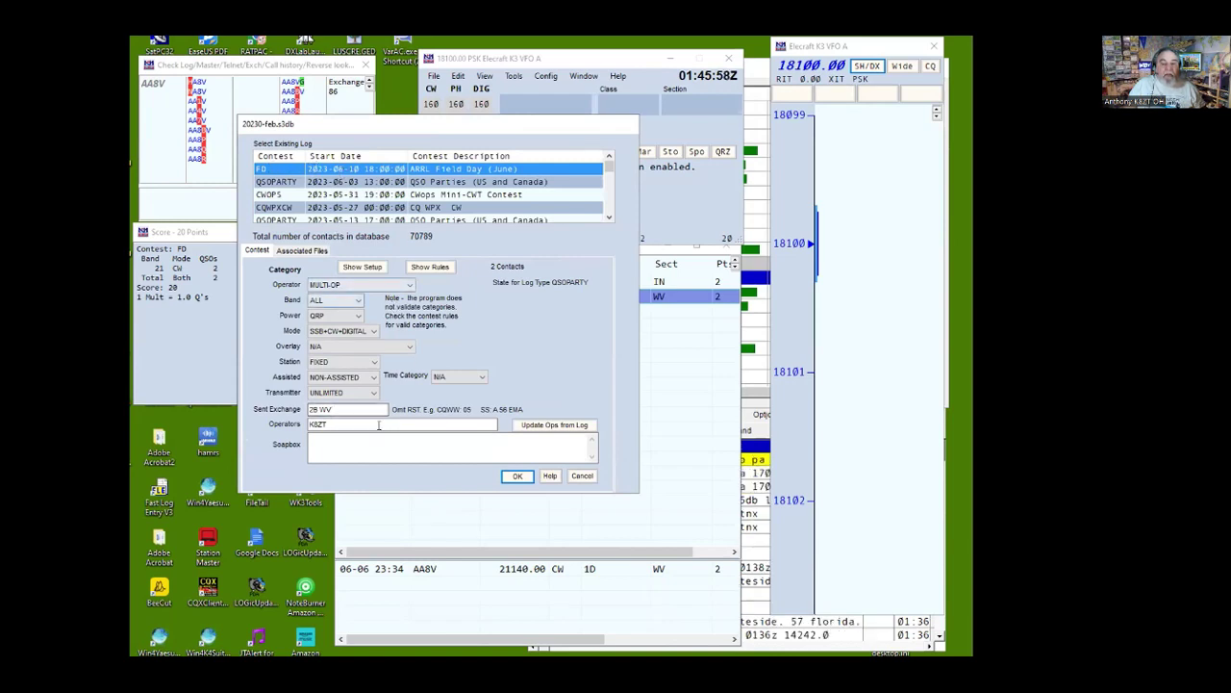
{"action": "left_click", "coordinate": [334, 410]}
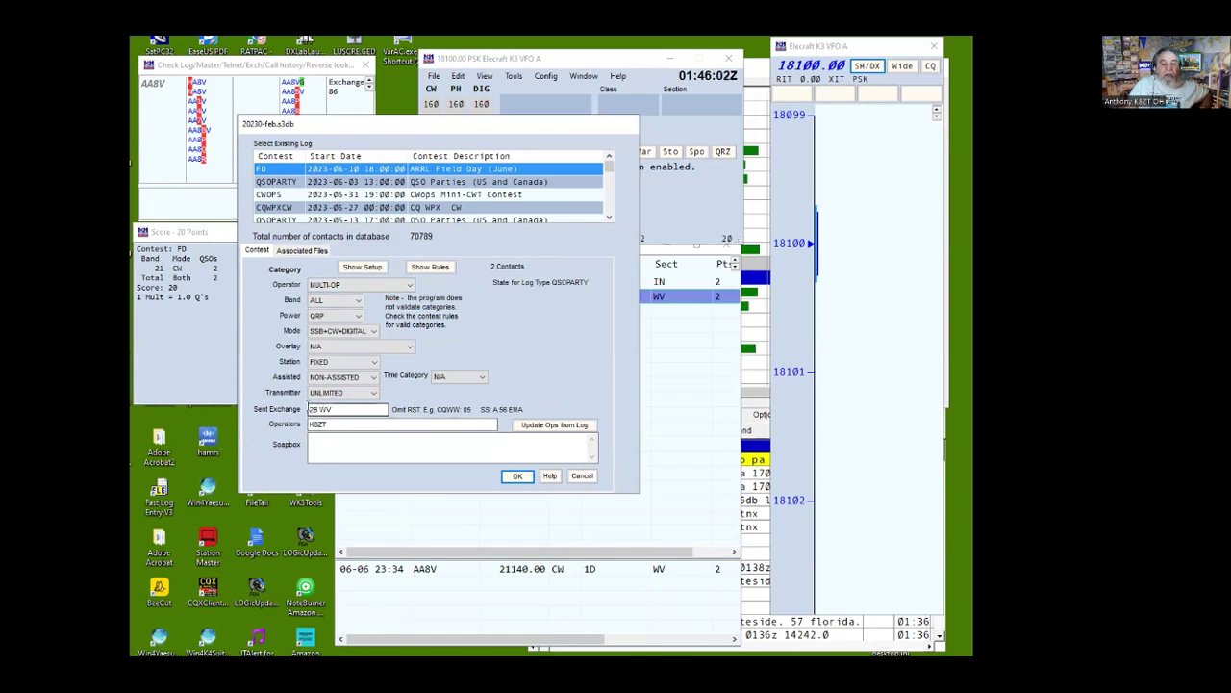
{"action": "left_click", "coordinate": [324, 425]}
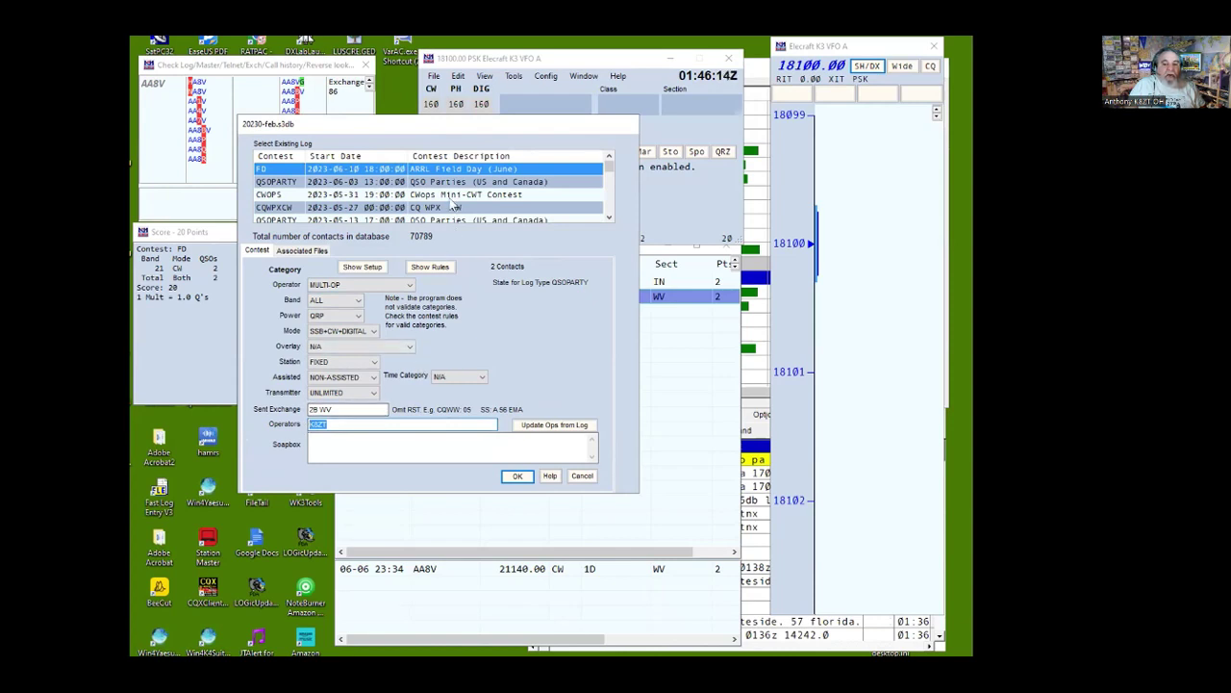
{"action": "left_click", "coordinate": [582, 476]}
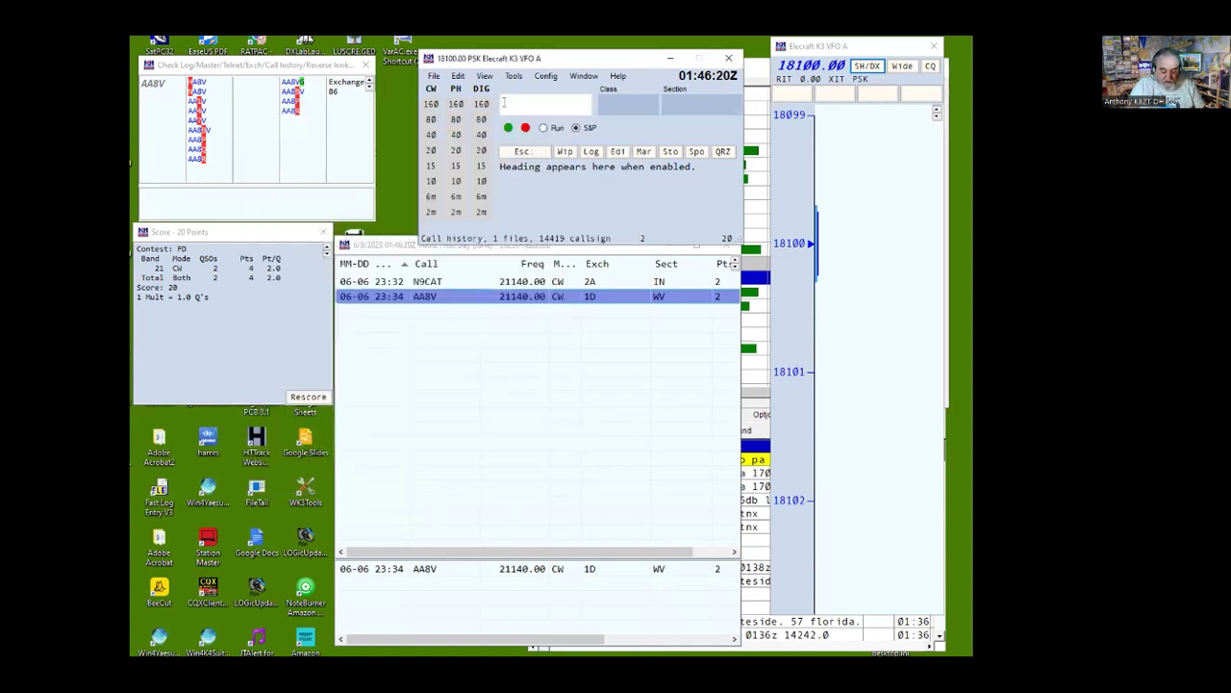
Bring up the operator change prompt twice, first with the OPON command, and cancel it each time.
{"action": "type", "text": "OPON"}
{"action": "key", "text": "Return"}
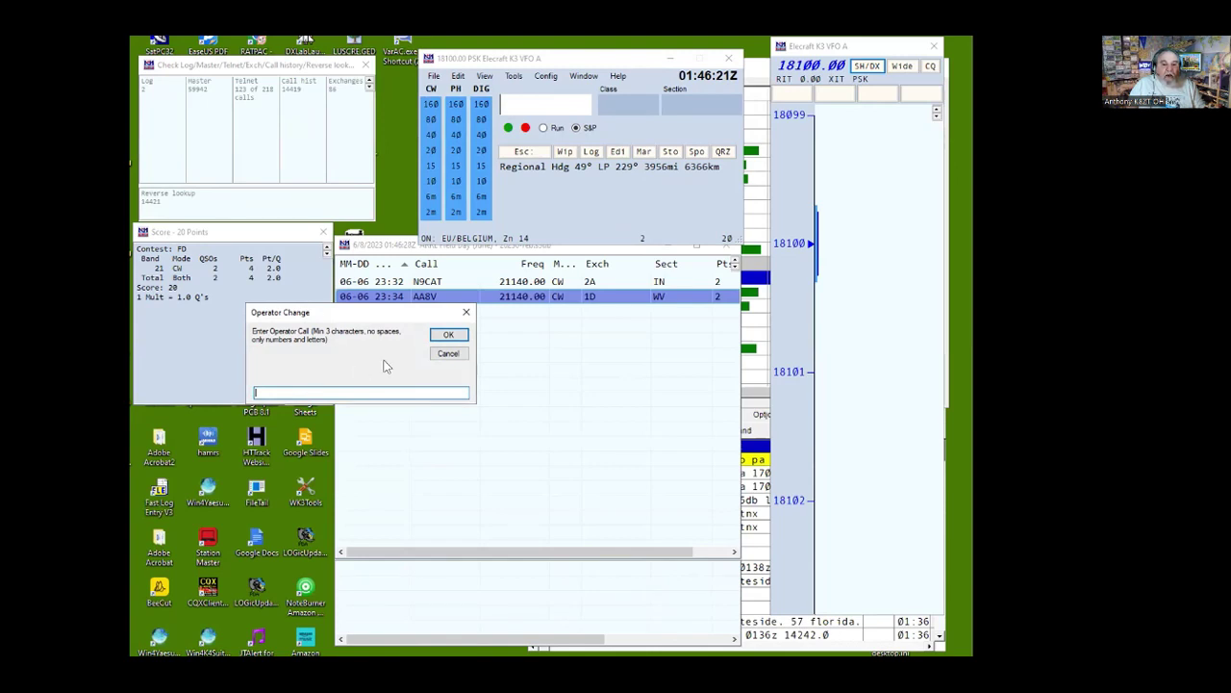
{"action": "left_click", "coordinate": [434, 356]}
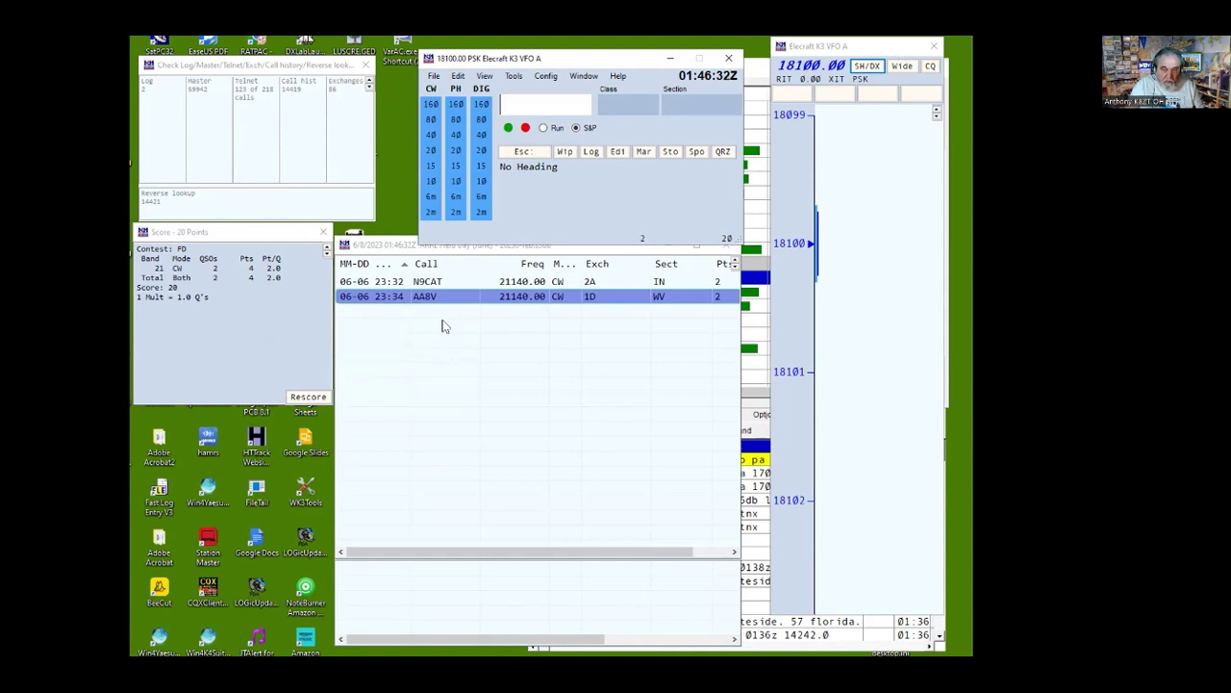
{"action": "key", "text": "ctrl+o"}
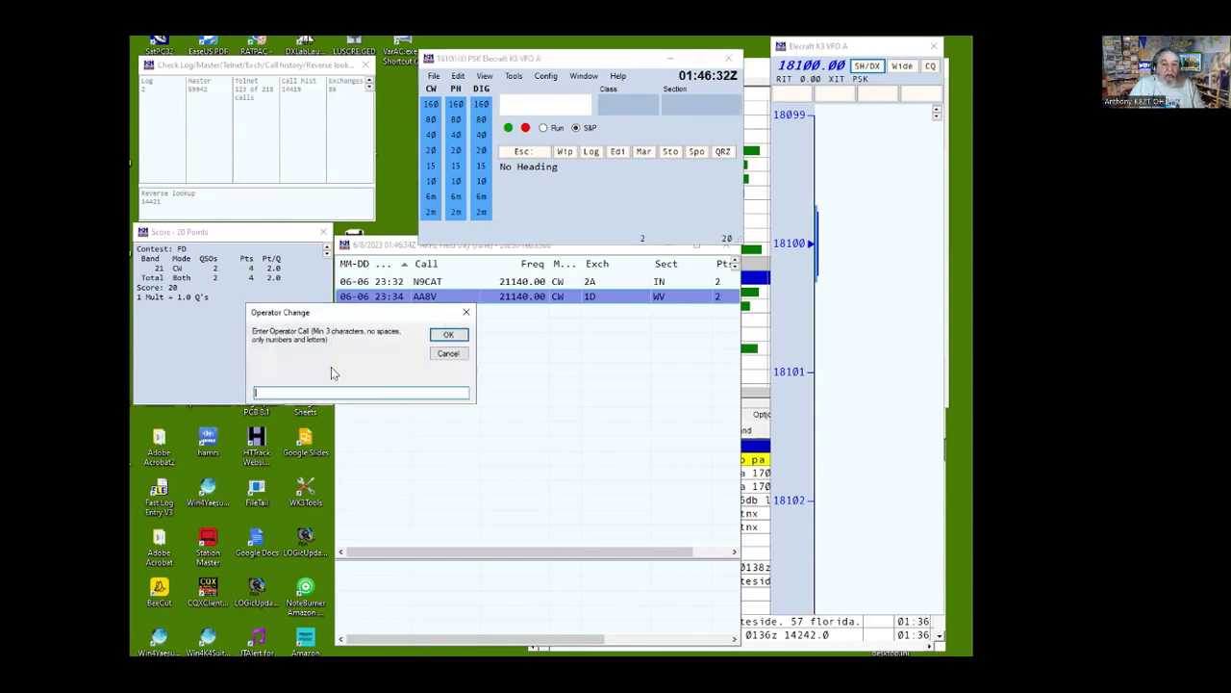
{"action": "left_click", "coordinate": [449, 354]}
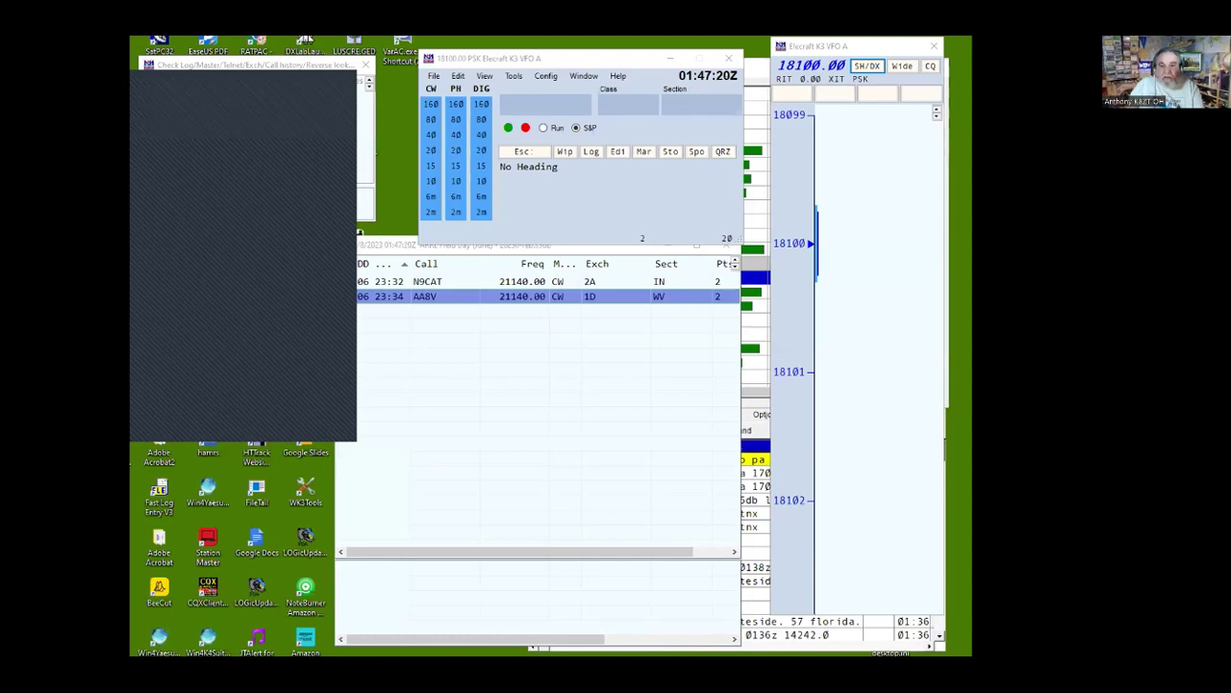
Switch back to WSJT-X, examine the list of band frequencies, and stay on 17m.
{"action": "left_click", "coordinate": [583, 75]}
{"action": "left_click", "coordinate": [583, 75]}
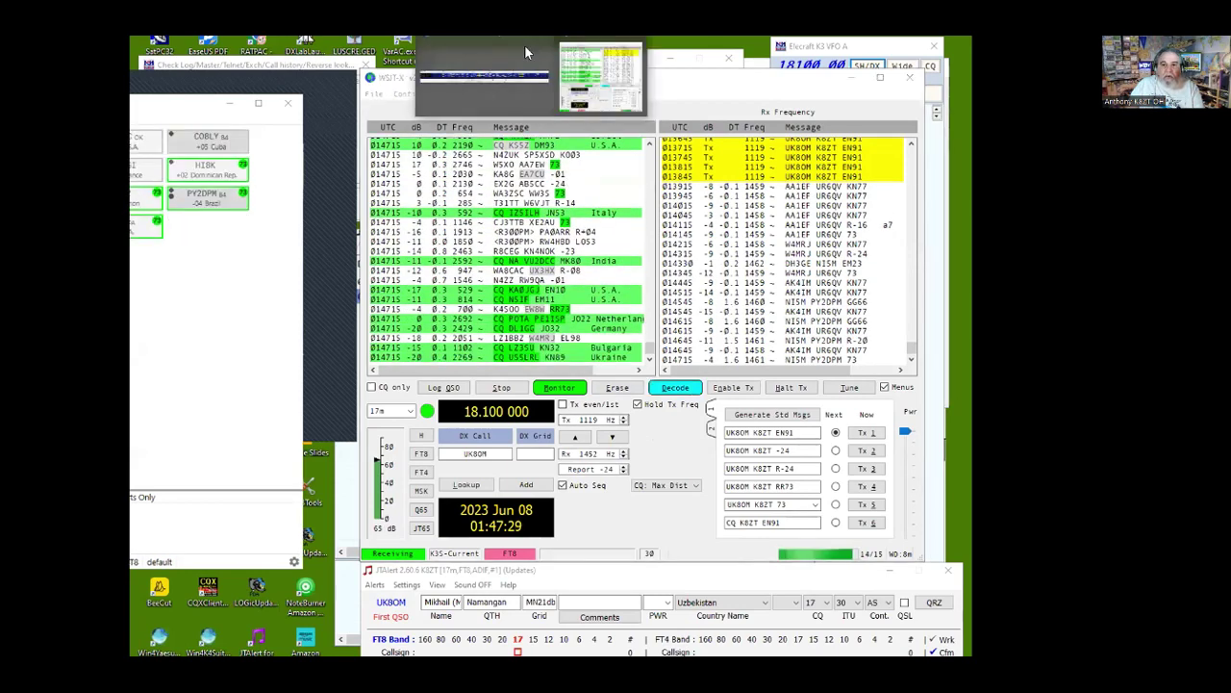
{"action": "left_click", "coordinate": [524, 60]}
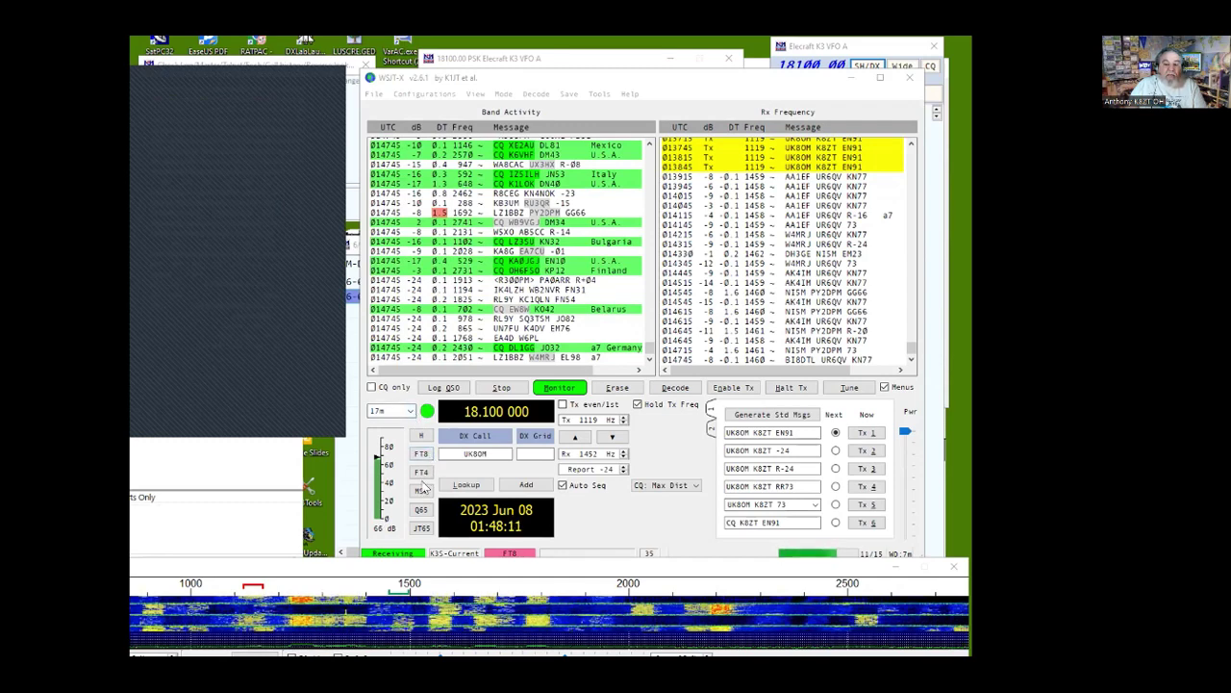
{"action": "left_click", "coordinate": [411, 413]}
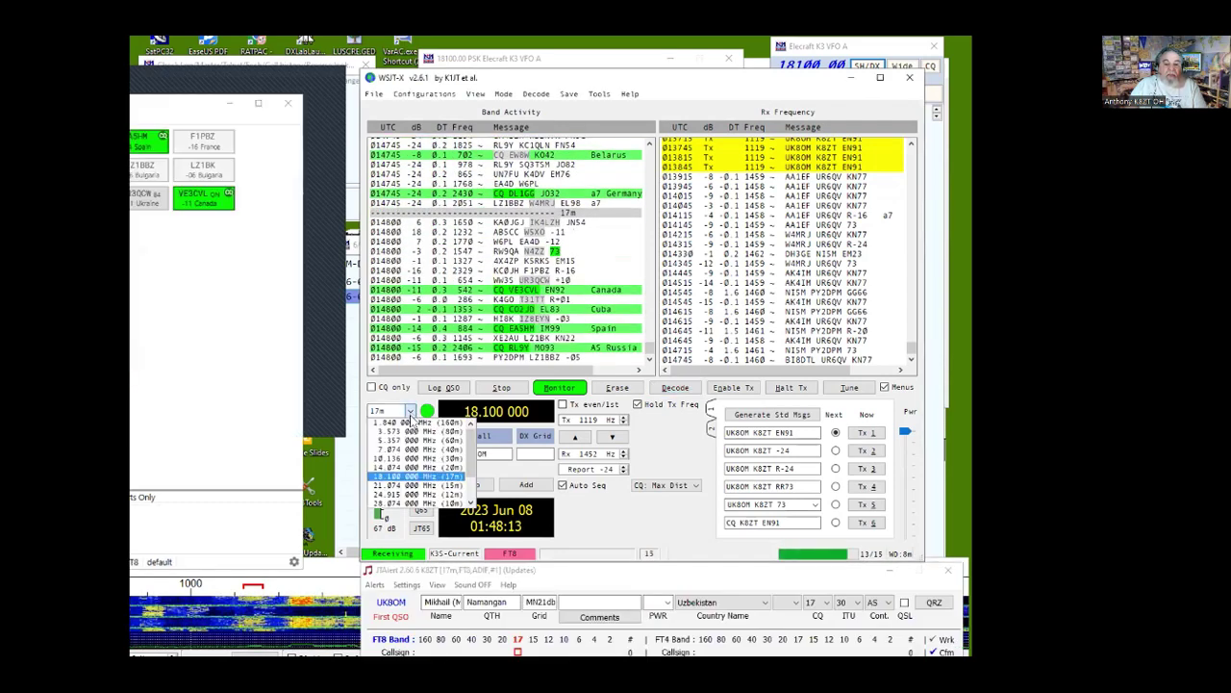
{"action": "left_click", "coordinate": [410, 450]}
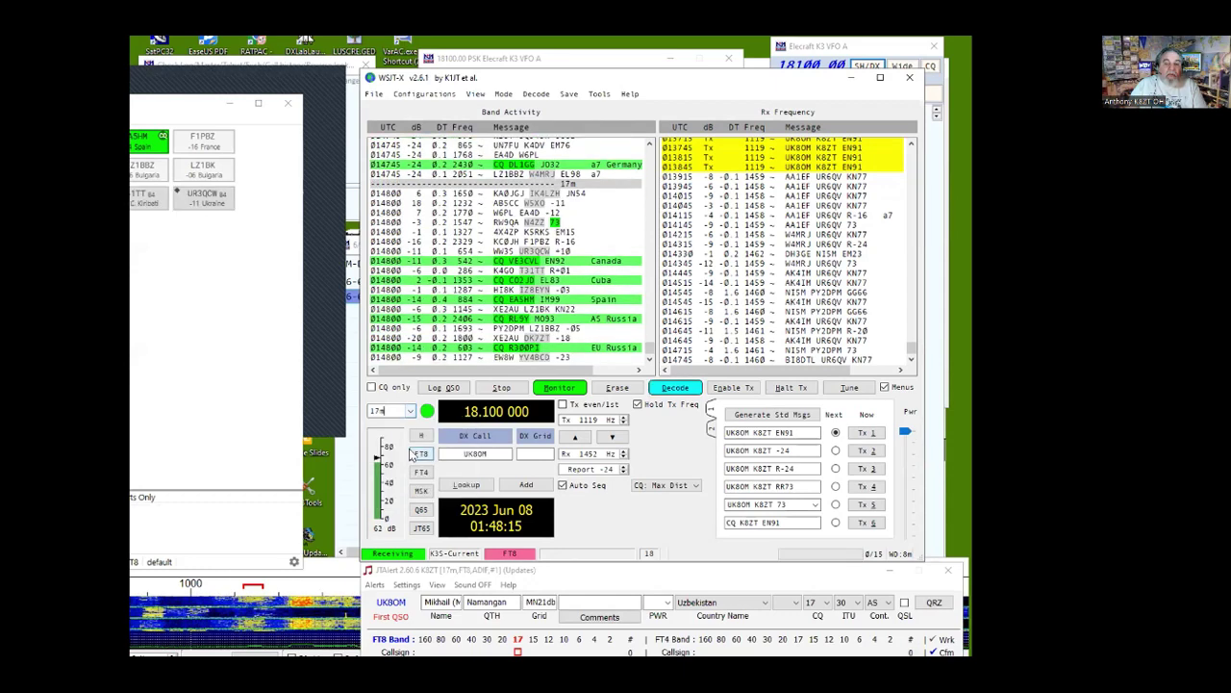